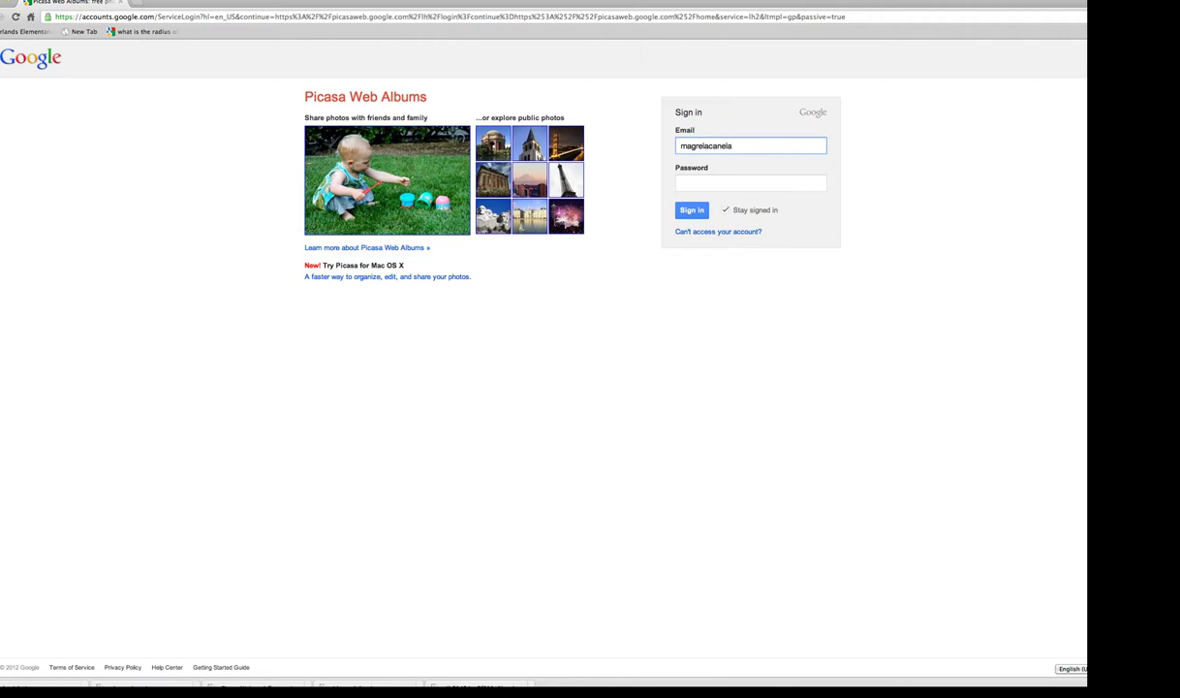
# Complete the account e-mail address, let the password fill, and sign in to Picasa Web Albums.
pyautogui.write('mail.com')
pyautogui.press('Tab')
pyautogui.press('Return')
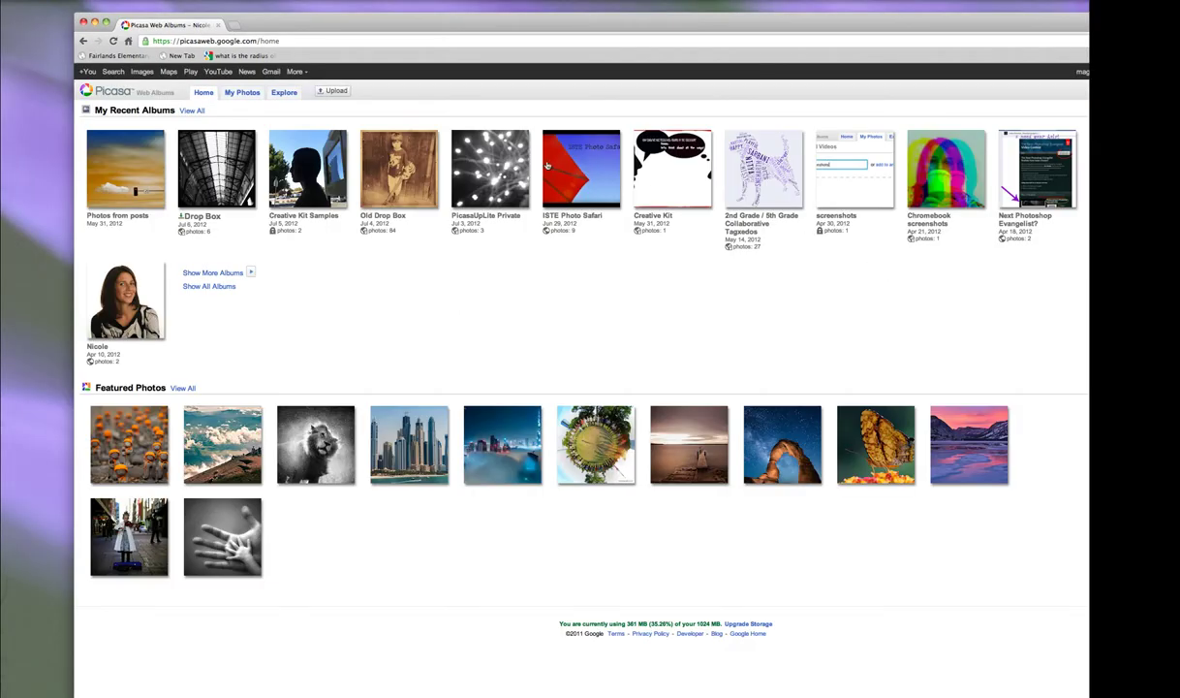
# Go to My Photos and open the Creative Kit Samples album.
pyautogui.click(242, 94)
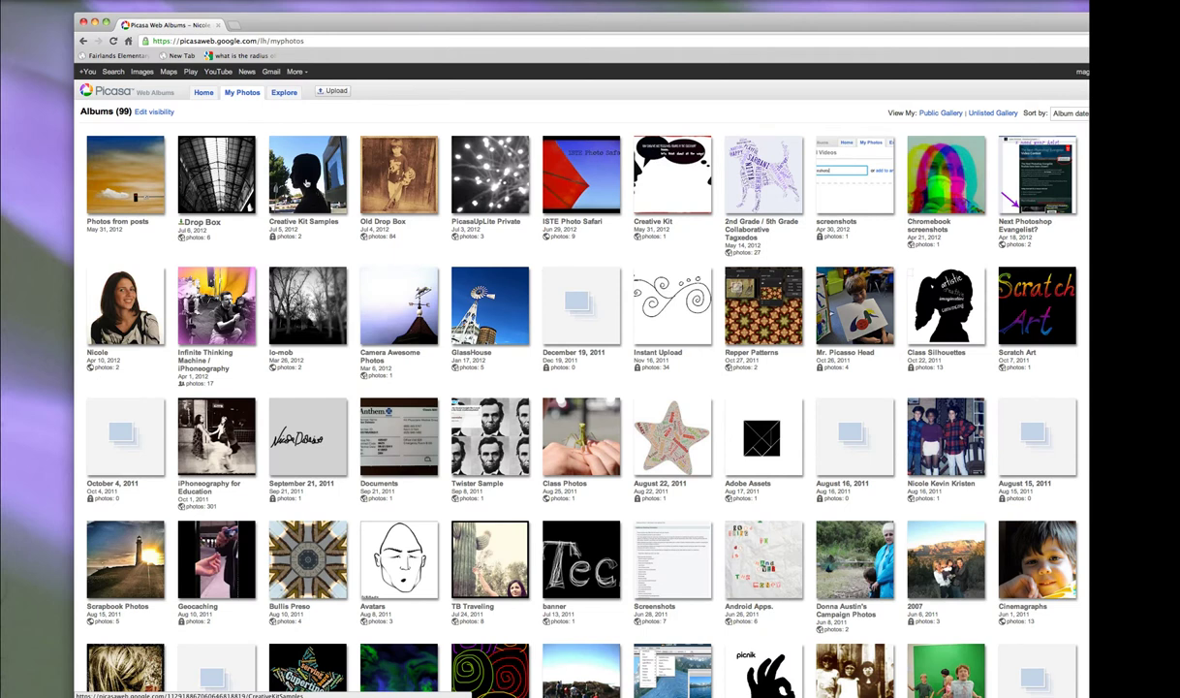
pyautogui.click(302, 178)
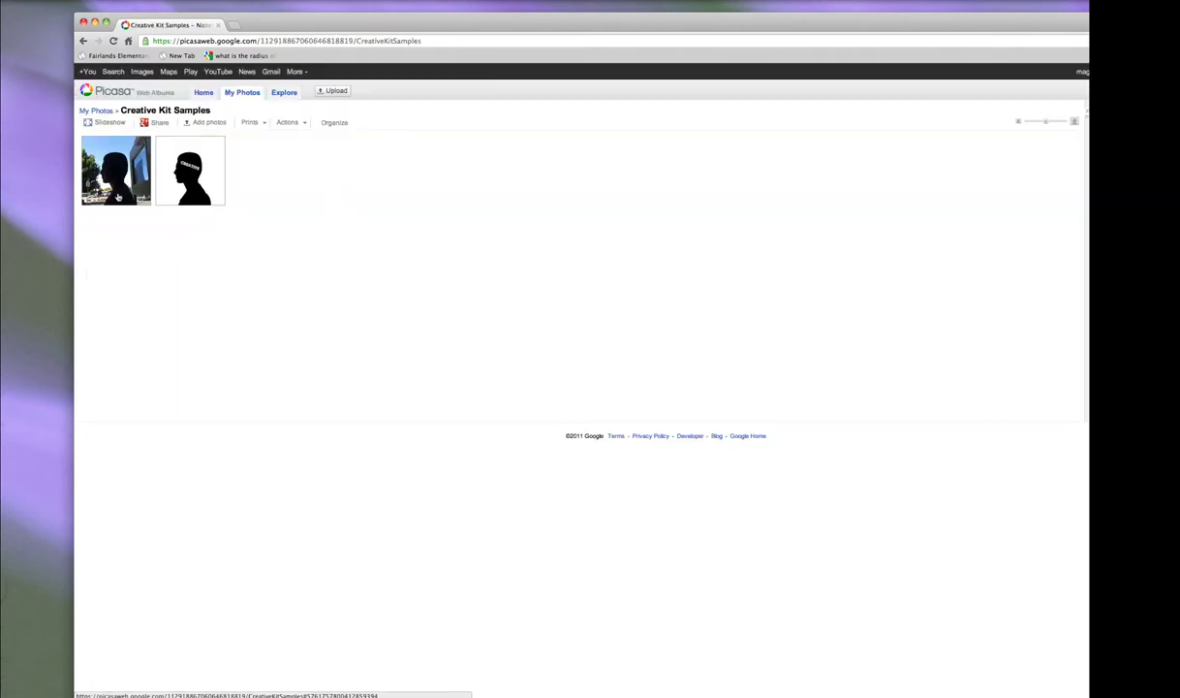
# View the silhouette photo, flip to photo 2 and back, then open its Actions list.
pyautogui.click(124, 178)
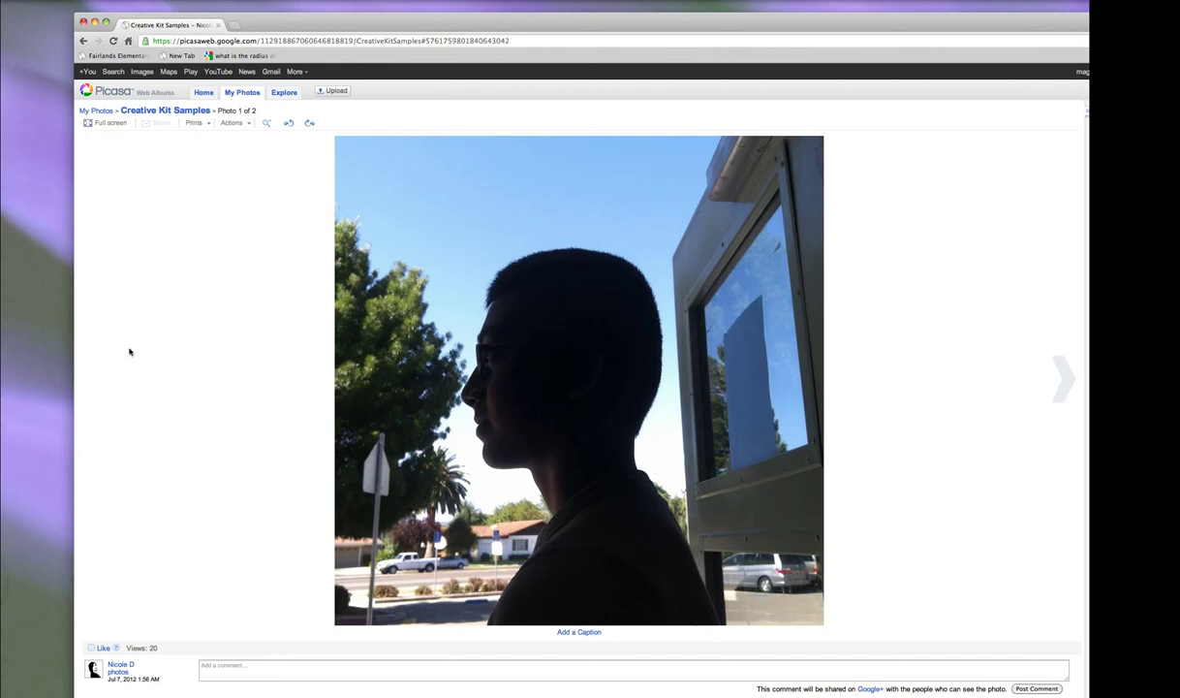
pyautogui.press('Right')
pyautogui.press('Left')
pyautogui.press('Right')
pyautogui.press('Left')
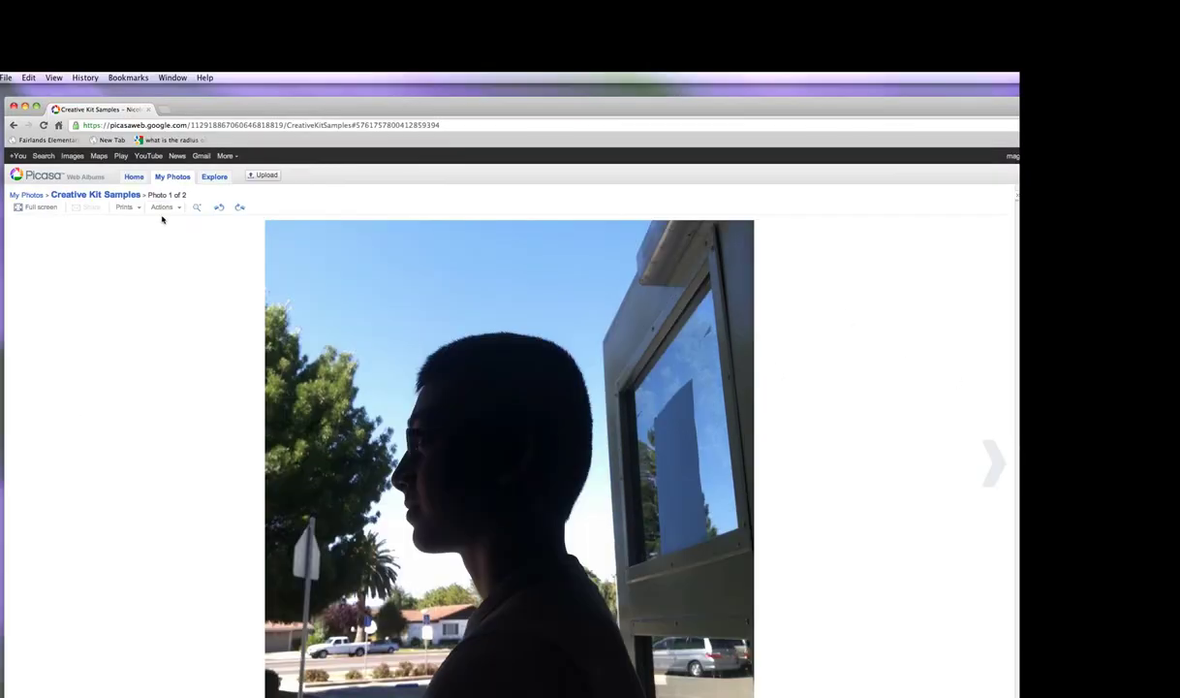
pyautogui.click(232, 123)
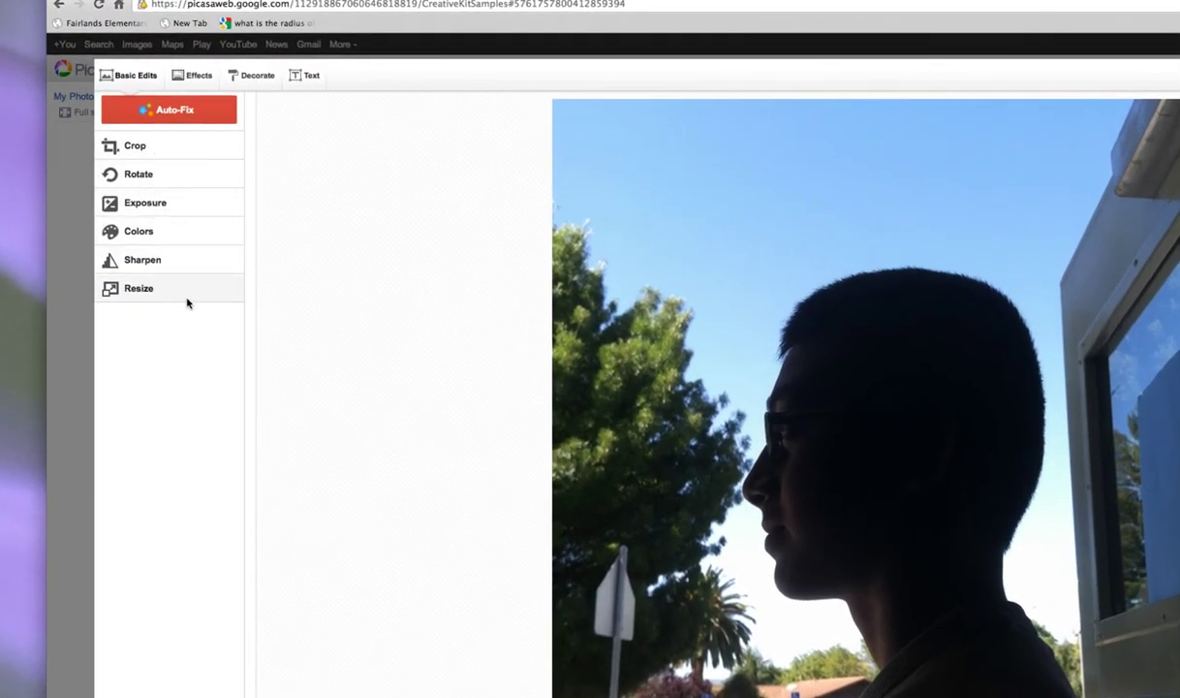
# In Effects, preview Daguerreotype, Reala 400 and Polaroid Plus on the silhouette photo.
pyautogui.click(197, 77)
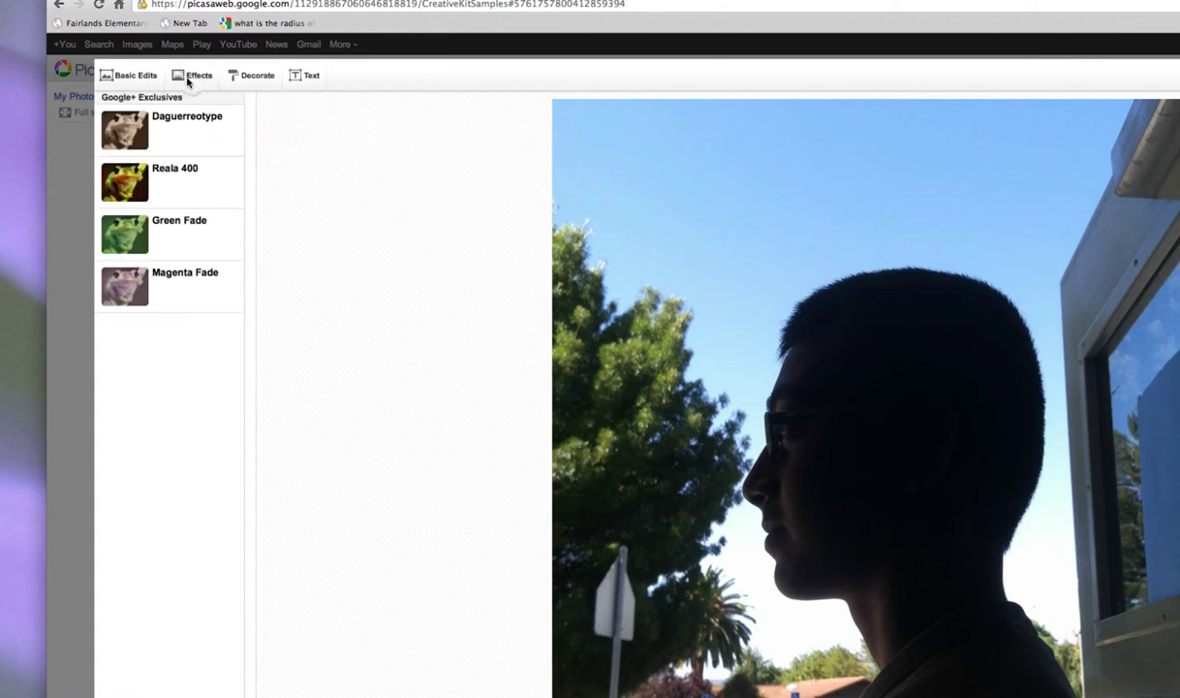
pyautogui.click(138, 140)
pyautogui.click(140, 239)
pyautogui.click(129, 403)
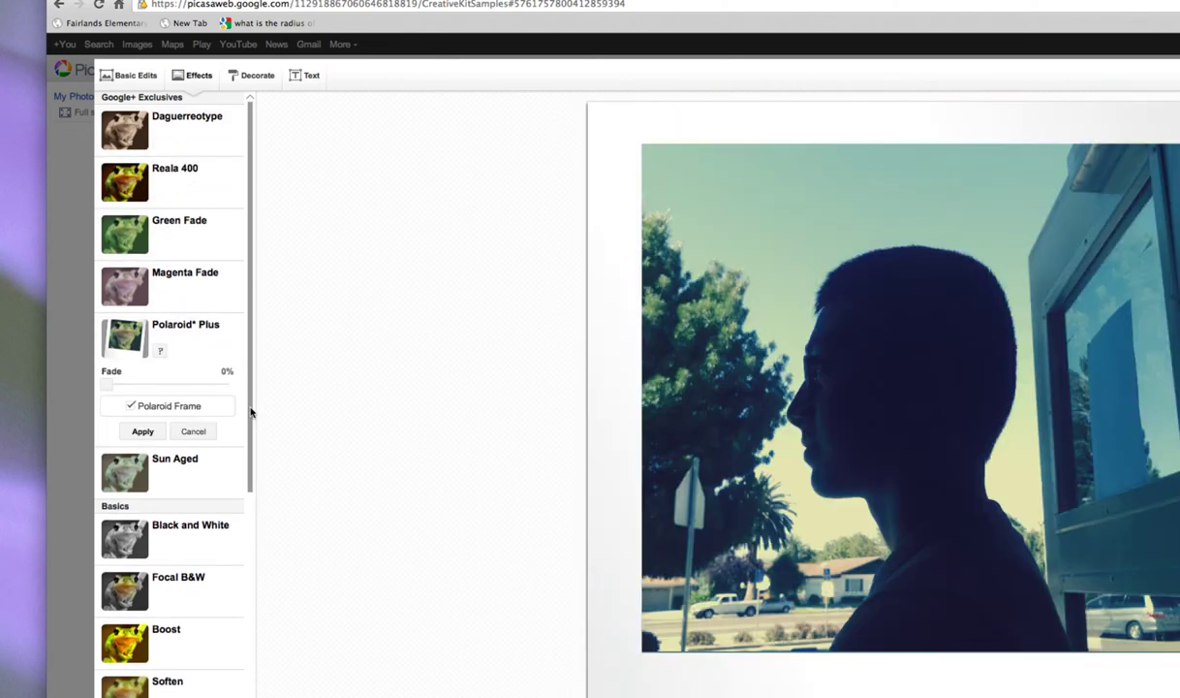
pyautogui.moveTo(247, 412); pyautogui.dragTo(270, 663)
pyautogui.scroll(-3, 273, 668)
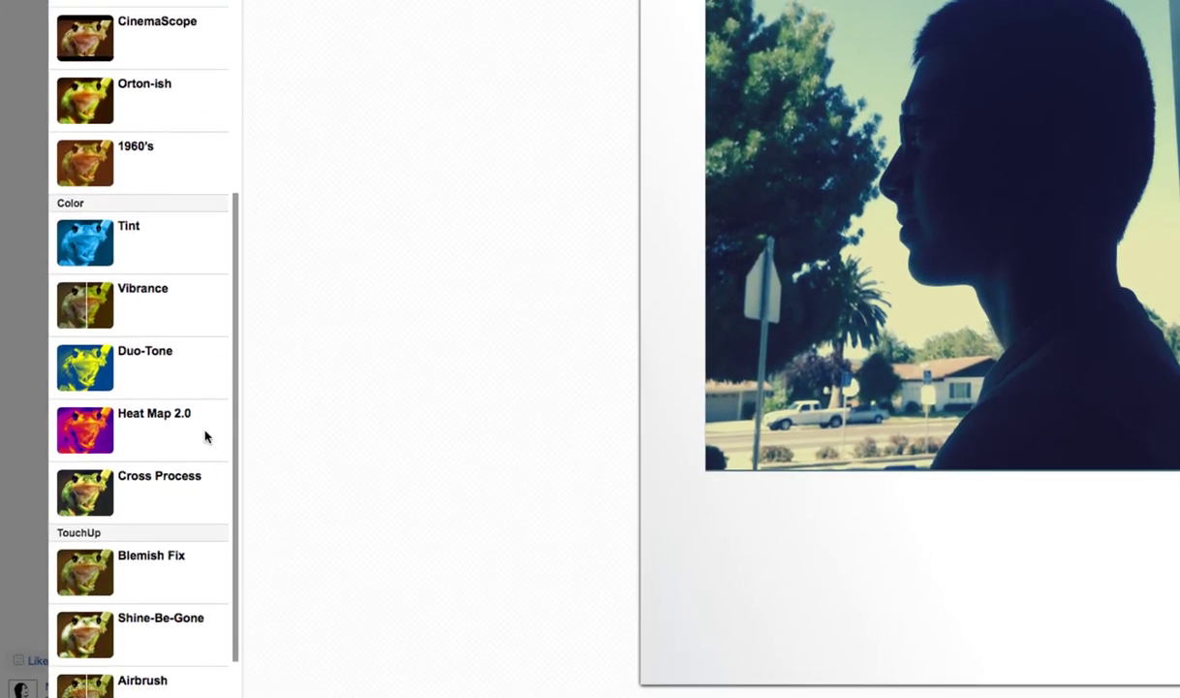
# Apply a black-and-white Duo-Tone with white second colour, 24% brightness and 100% contrast.
pyautogui.click(82, 378)
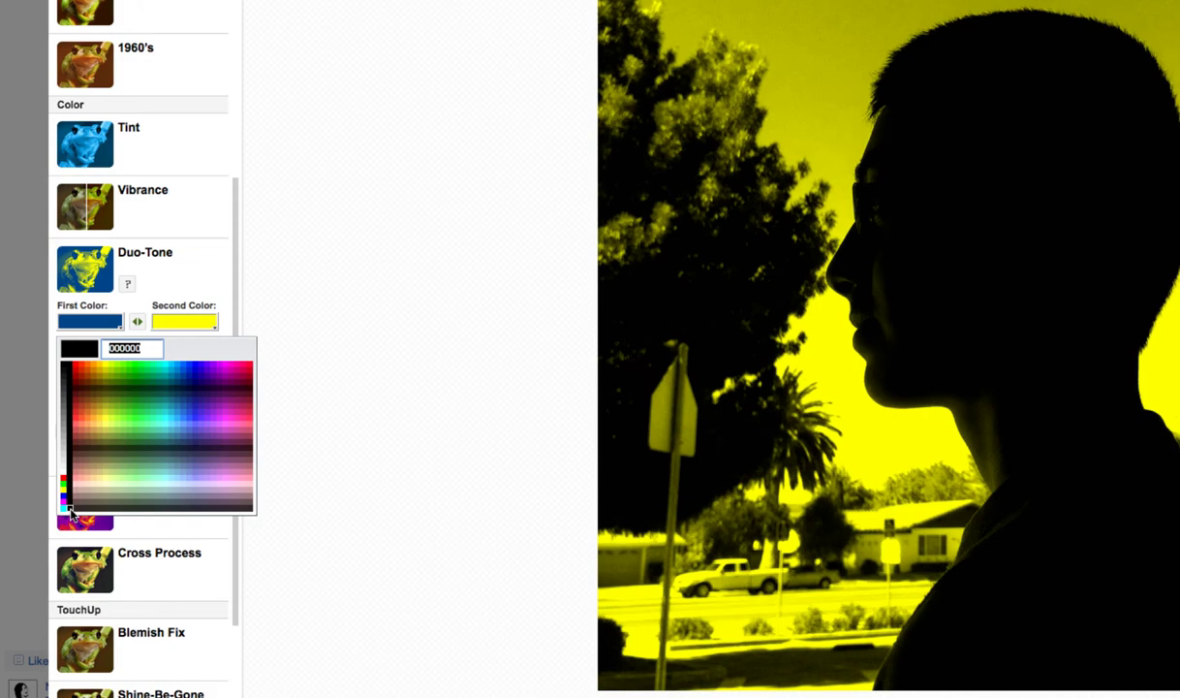
pyautogui.click(182, 323)
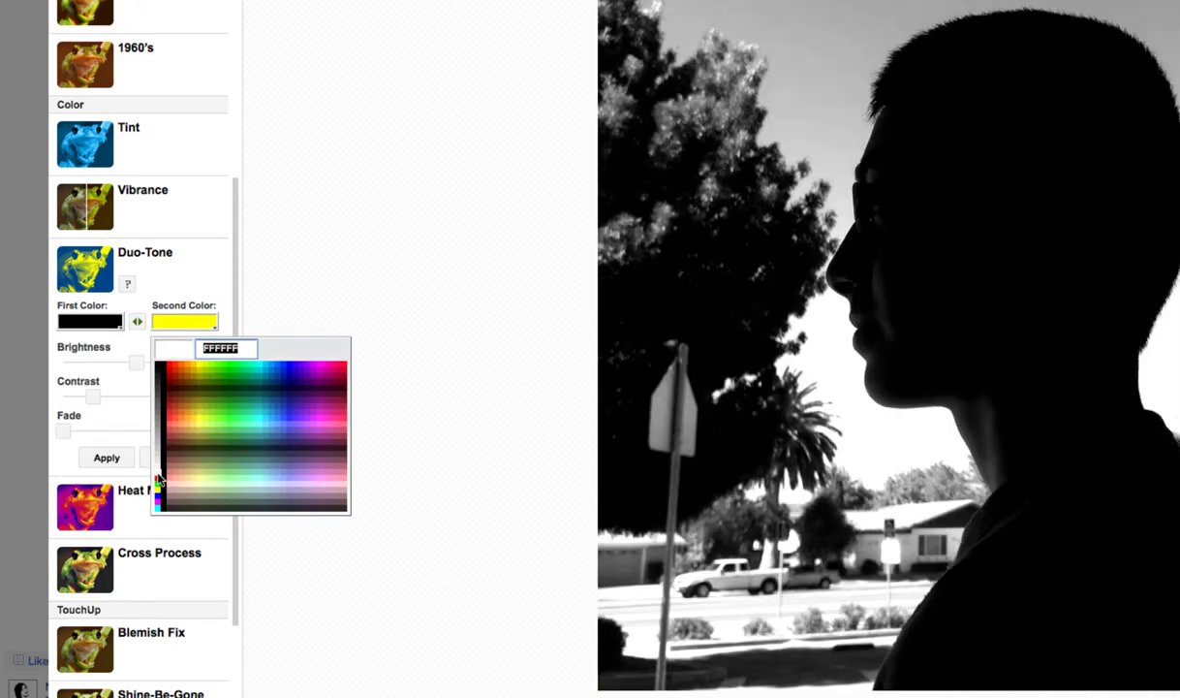
pyautogui.click(156, 475)
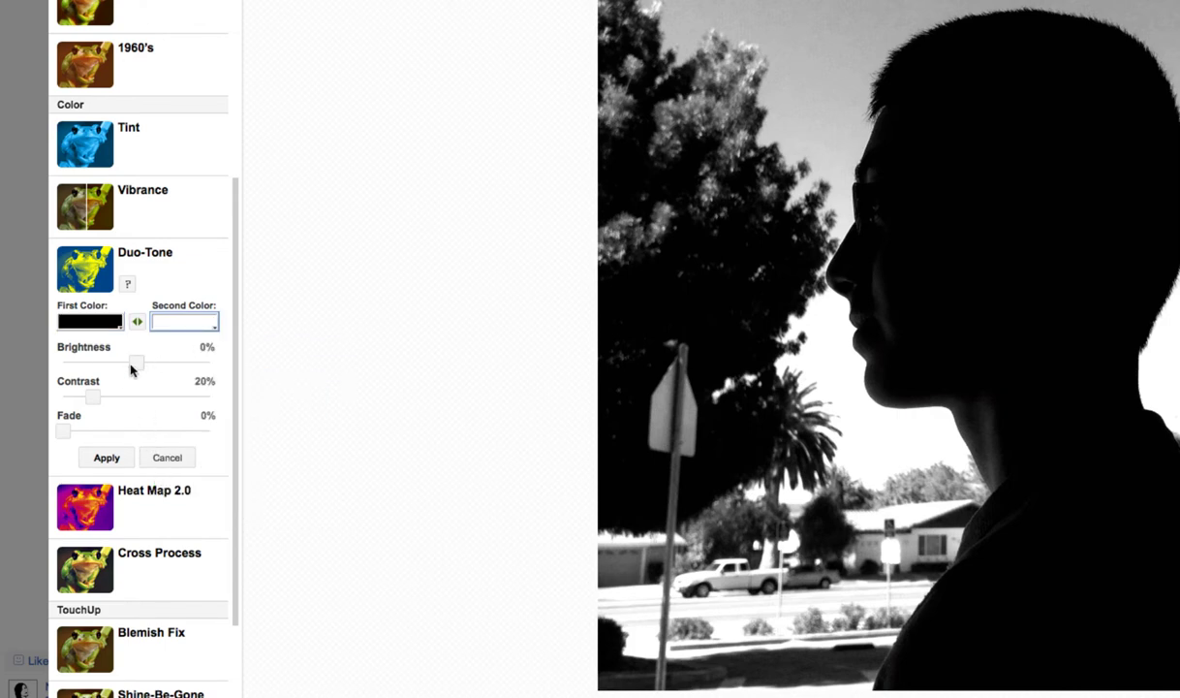
pyautogui.moveTo(135, 362); pyautogui.dragTo(237, 396)
pyautogui.moveTo(136, 364); pyautogui.dragTo(154, 366)
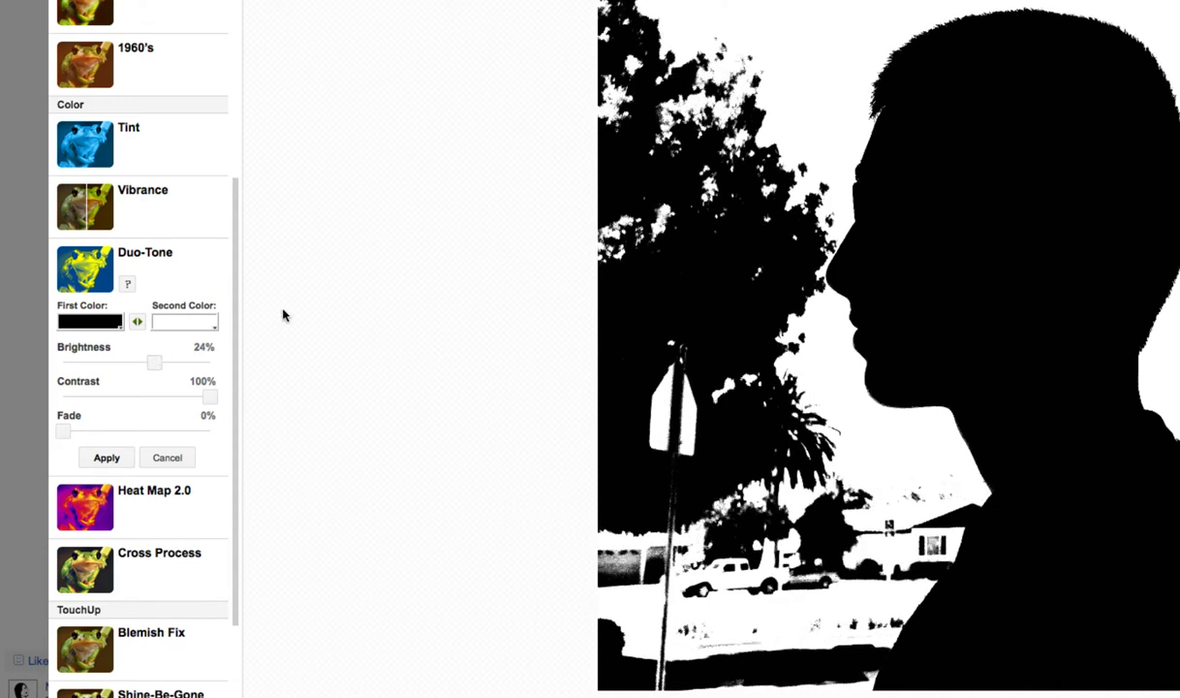
pyautogui.click(101, 458)
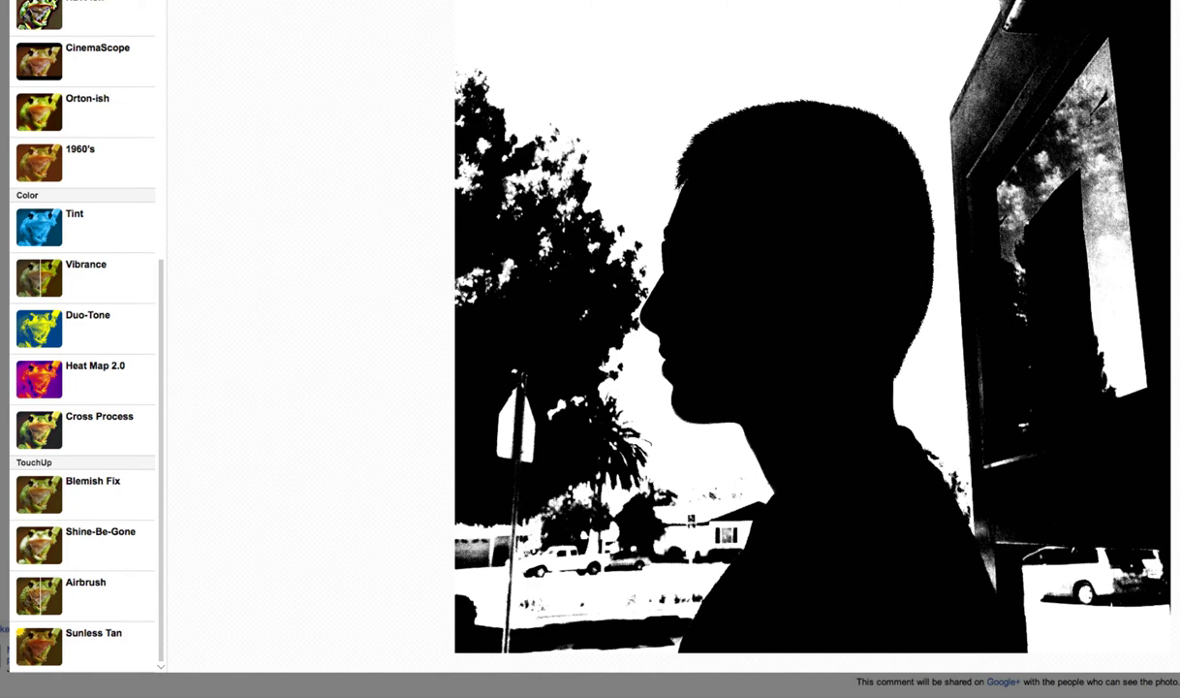
# Set up the Doodle brush with white FFFFFF paint, size 45 and 100% hardness.
pyautogui.scroll(-10, 85, 339)
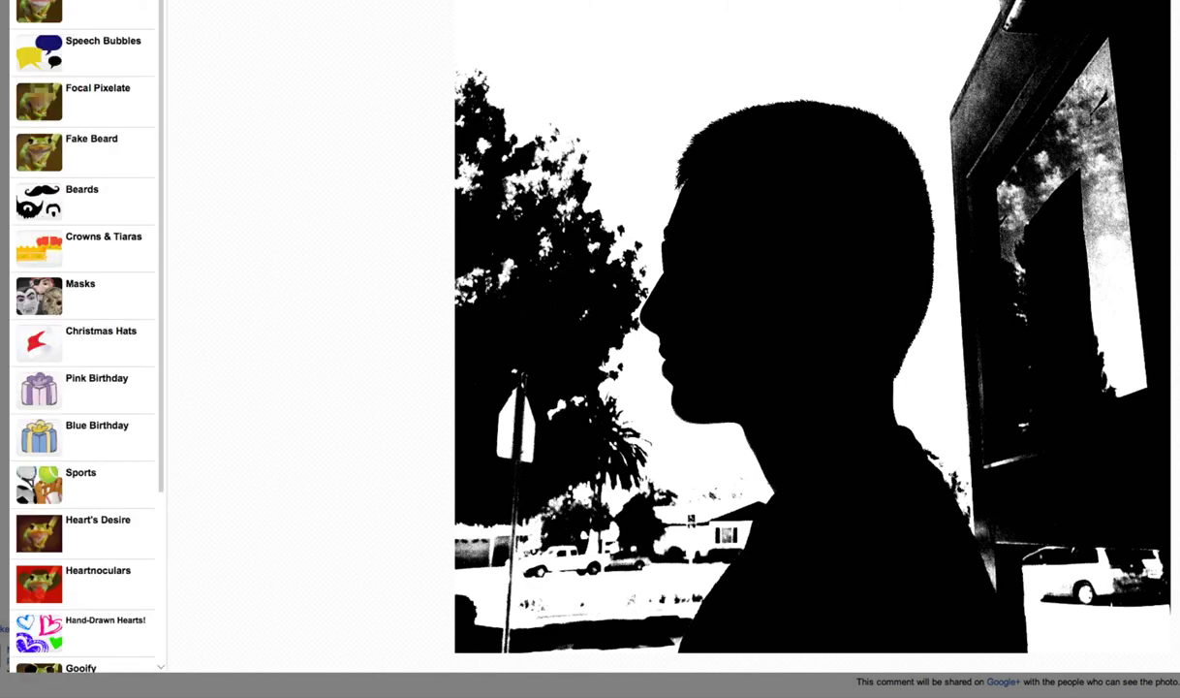
pyautogui.moveTo(161, 52)
pyautogui.mouseDown()
pyautogui.moveTo(179, 248)
pyautogui.moveTo(169, 34)
pyautogui.mouseUp()
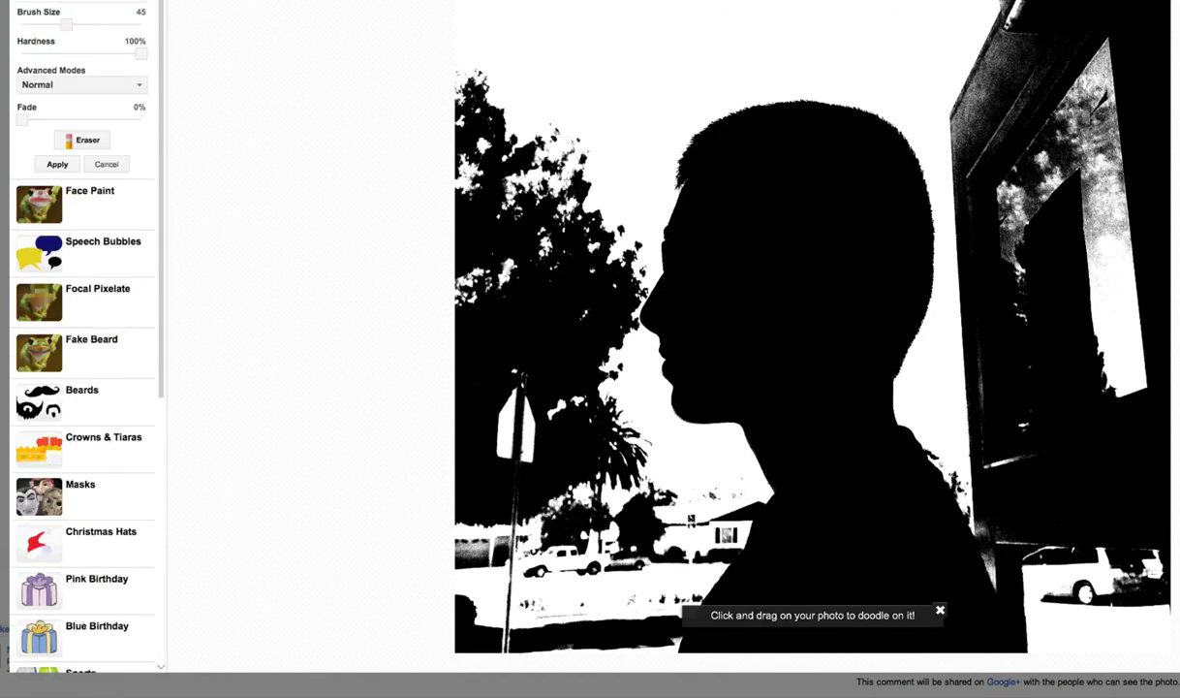
pyautogui.click(124, 4)
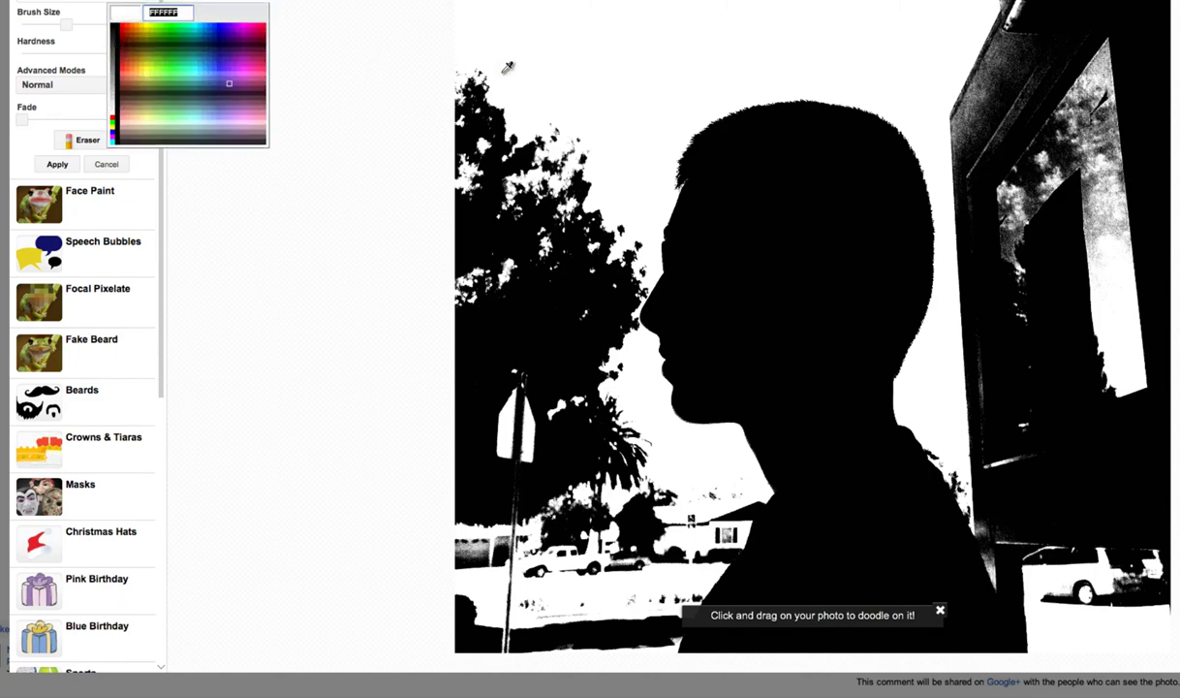
pyautogui.click(554, 54)
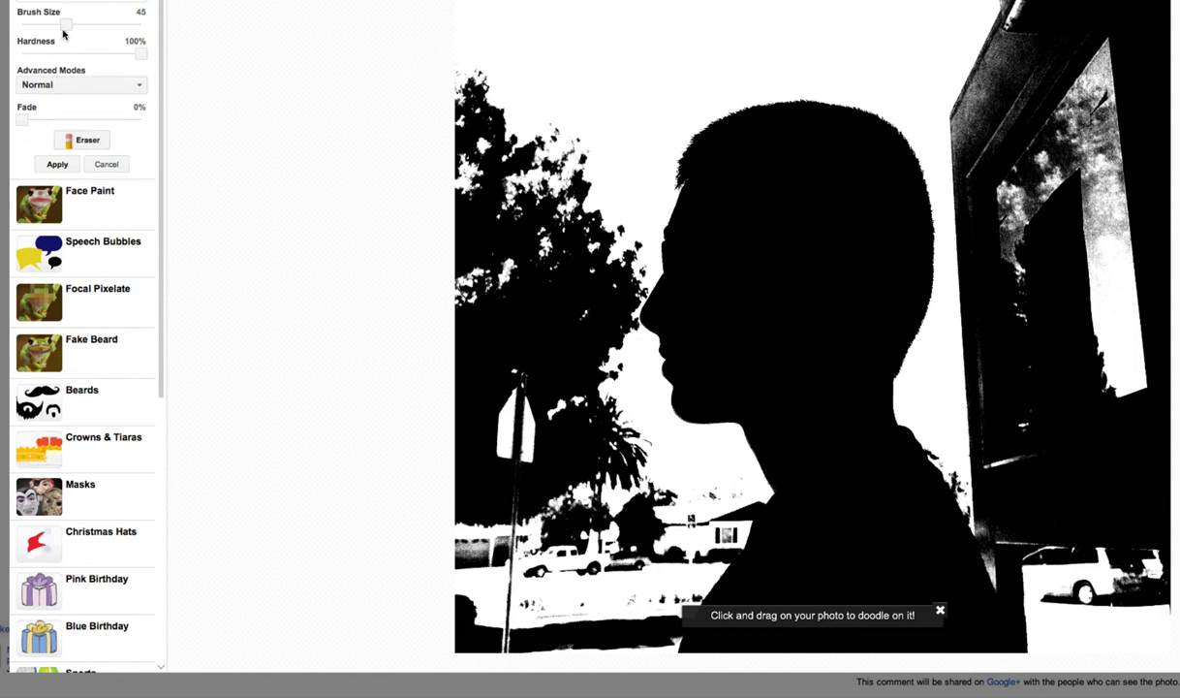
# Enlarge the brush to about 100 and paint the trees, cars and window frame white.
pyautogui.moveTo(66, 27); pyautogui.dragTo(127, 26)
pyautogui.moveTo(435, 157)
pyautogui.mouseDown()
pyautogui.moveTo(476, 147)
pyautogui.moveTo(532, 165)
pyautogui.moveTo(503, 213)
pyautogui.moveTo(494, 546)
pyautogui.moveTo(443, 559)
pyautogui.moveTo(516, 359)
pyautogui.moveTo(585, 242)
pyautogui.moveTo(610, 260)
pyautogui.moveTo(577, 369)
pyautogui.moveTo(553, 633)
pyautogui.moveTo(625, 605)
pyautogui.moveTo(637, 575)
pyautogui.moveTo(606, 359)
pyautogui.moveTo(654, 514)
pyautogui.moveTo(698, 493)
pyautogui.moveTo(633, 619)
pyautogui.mouseUp()
pyautogui.moveTo(1038, 12)
pyautogui.mouseDown()
pyautogui.moveTo(1085, 20)
pyautogui.moveTo(1154, 130)
pyautogui.moveTo(999, 228)
pyautogui.moveTo(1007, 337)
pyautogui.moveTo(1139, 250)
pyautogui.moveTo(1141, 474)
pyautogui.moveTo(986, 388)
pyautogui.moveTo(979, 443)
pyautogui.moveTo(1055, 585)
pyautogui.moveTo(1138, 579)
pyautogui.moveTo(1074, 589)
pyautogui.moveTo(1027, 549)
pyautogui.moveTo(992, 453)
pyautogui.mouseUp()
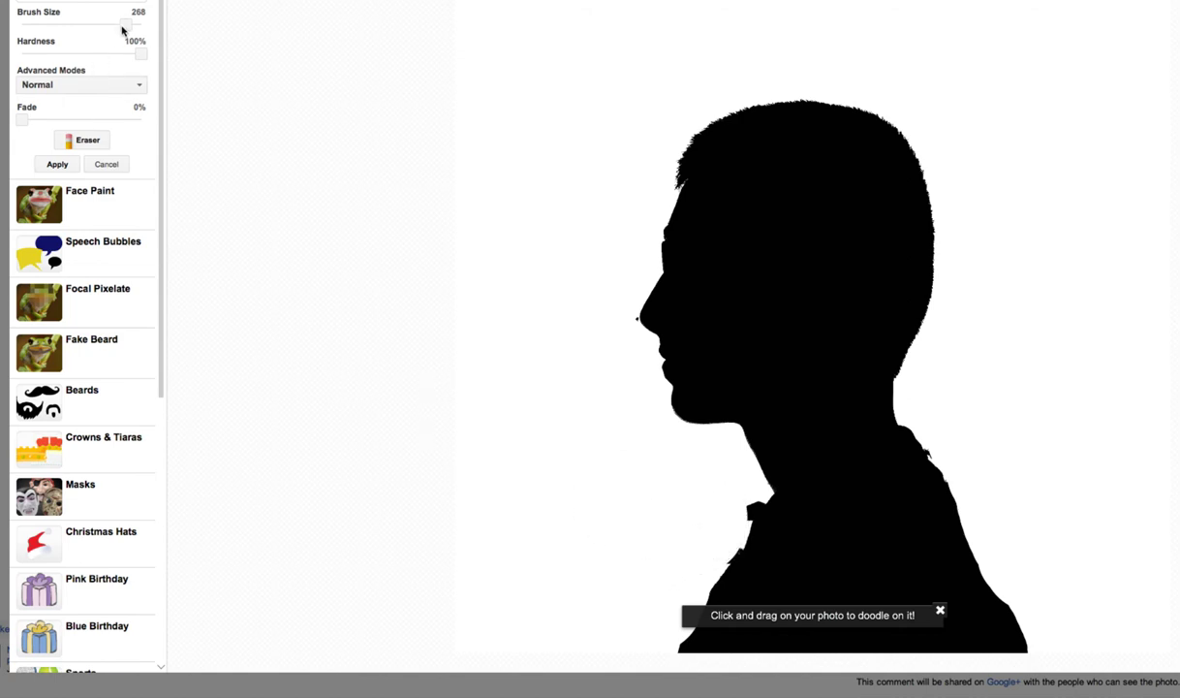
# With a smaller brush, smooth the neck's left edge and apply the painted changes.
pyautogui.moveTo(122, 26); pyautogui.dragTo(81, 25)
pyautogui.moveTo(692, 500)
pyautogui.mouseDown()
pyautogui.moveTo(751, 504)
pyautogui.moveTo(720, 549)
pyautogui.mouseUp()
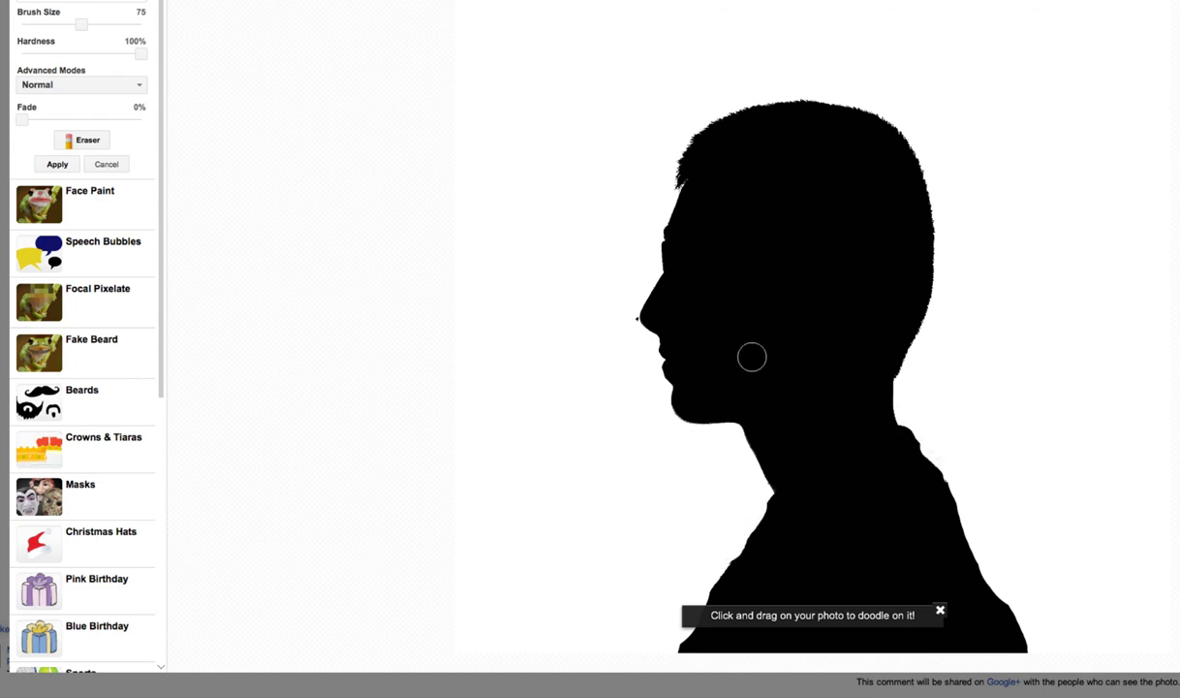
pyautogui.click(55, 165)
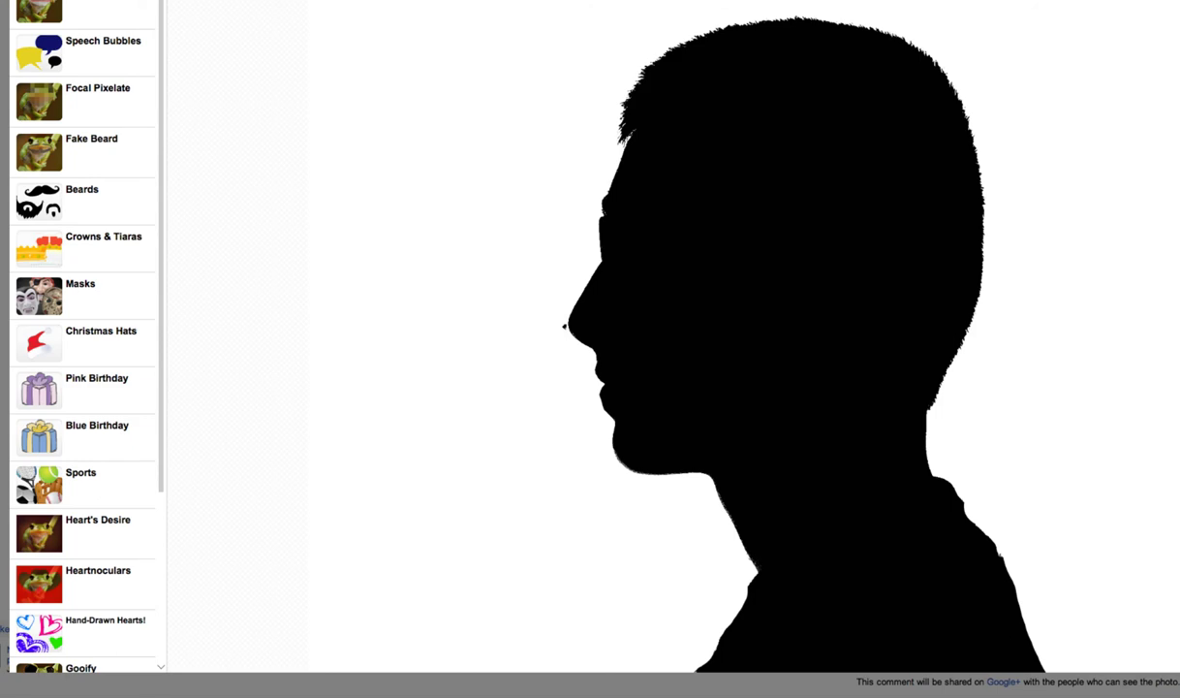
pyautogui.click(87, 3)
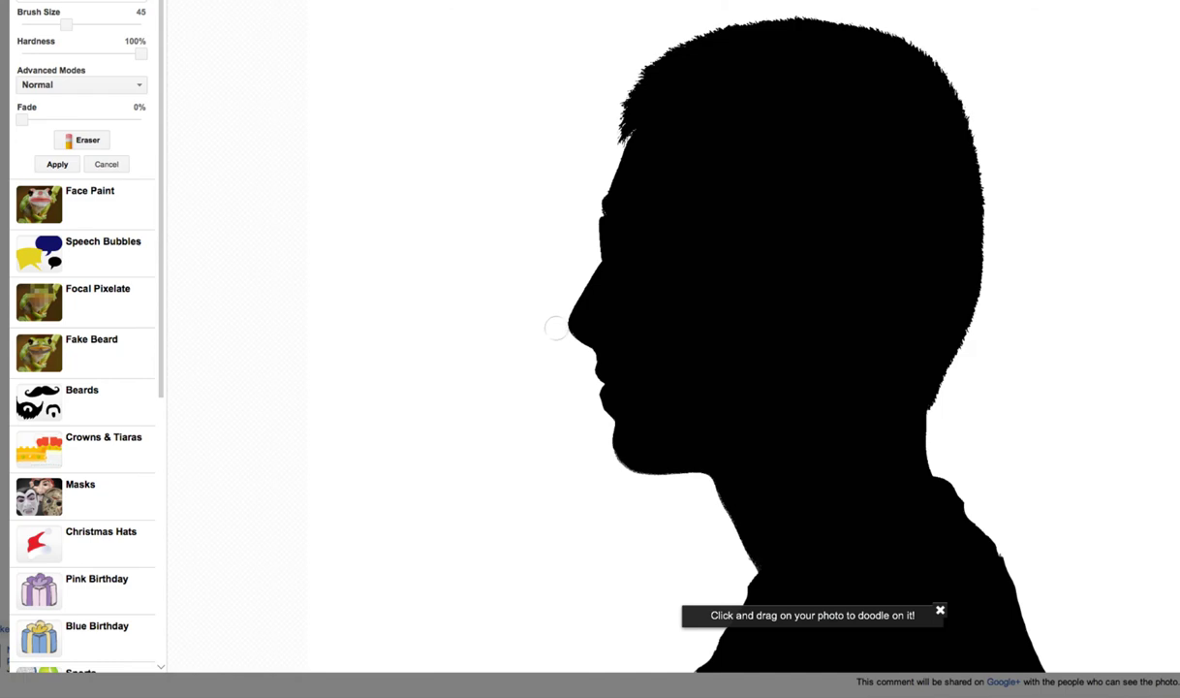
pyautogui.click(58, 164)
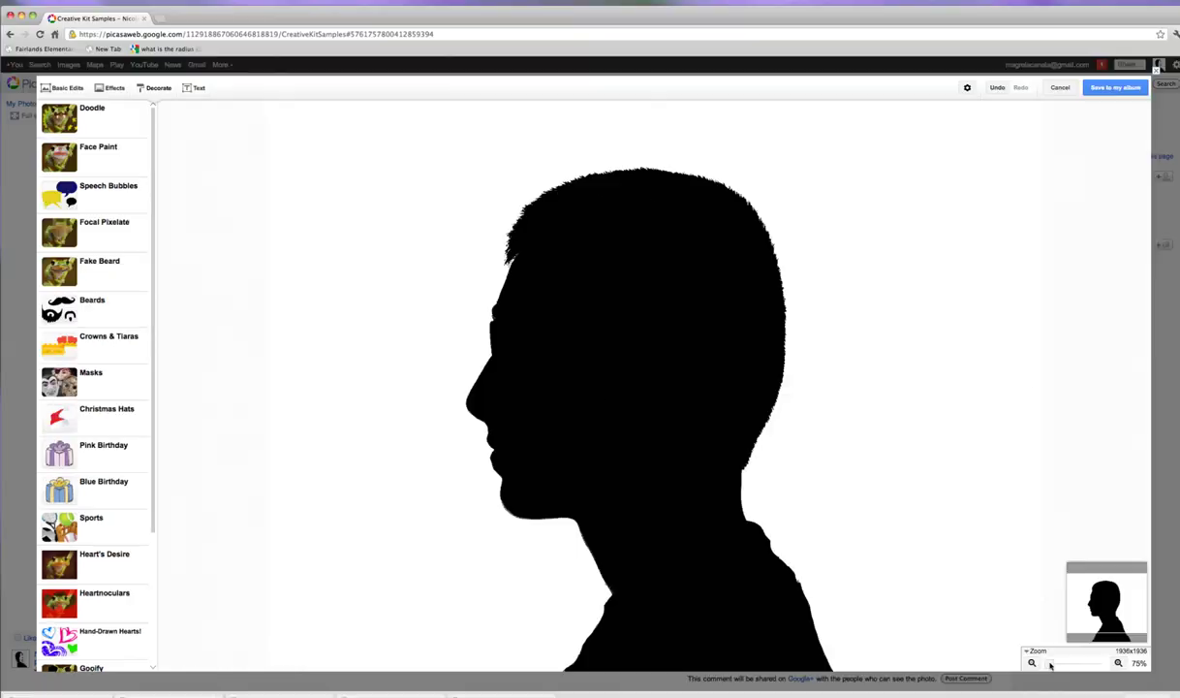
# Zoom the view to 83% and pick the BUDMO JI... font from the Text tools.
pyautogui.moveTo(1048, 664); pyautogui.dragTo(1050, 666)
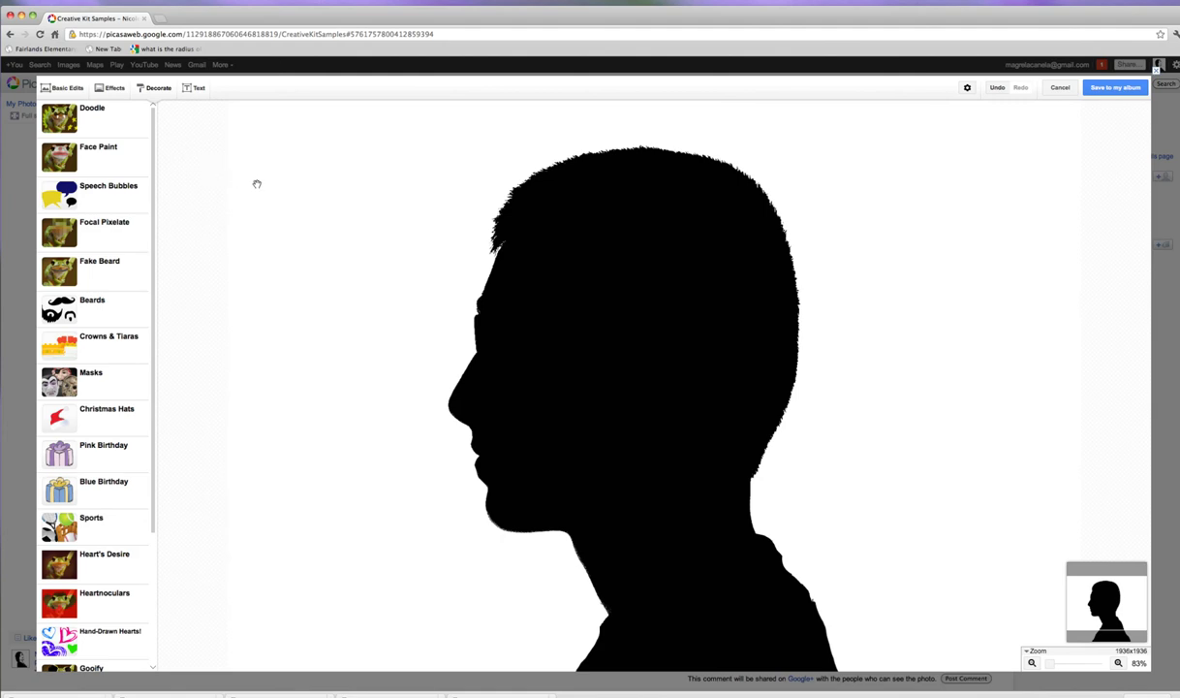
pyautogui.click(192, 90)
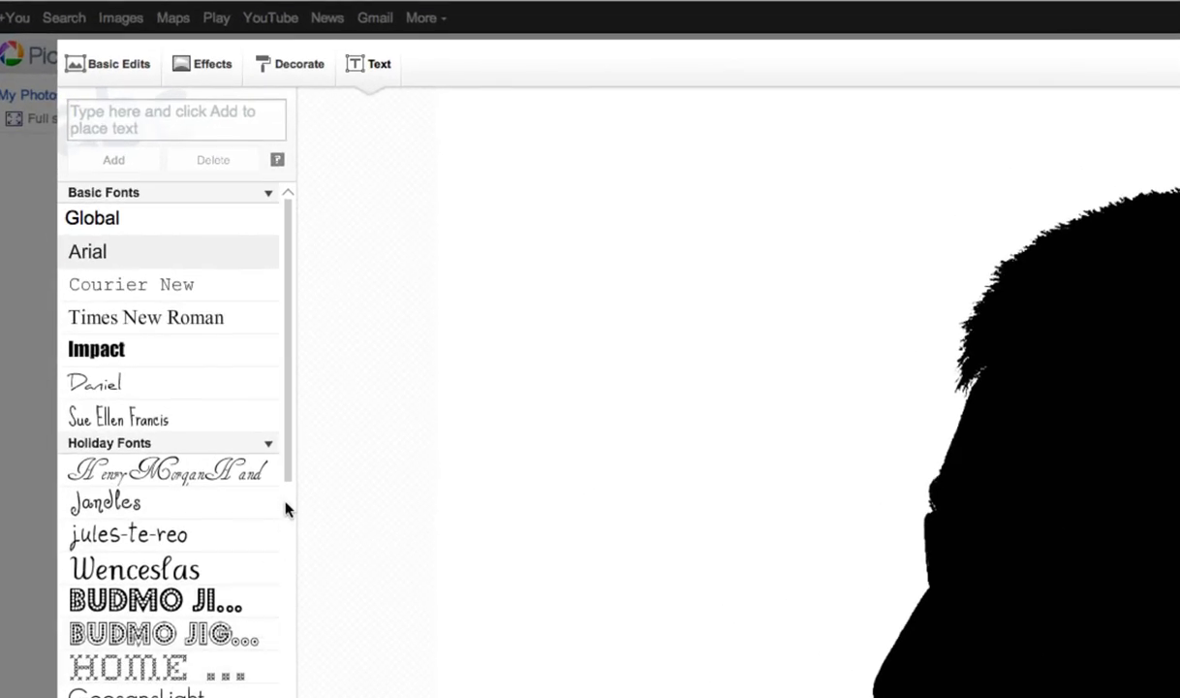
pyautogui.scroll(-3, 183, 359)
pyautogui.scroll(-10, 281, 543)
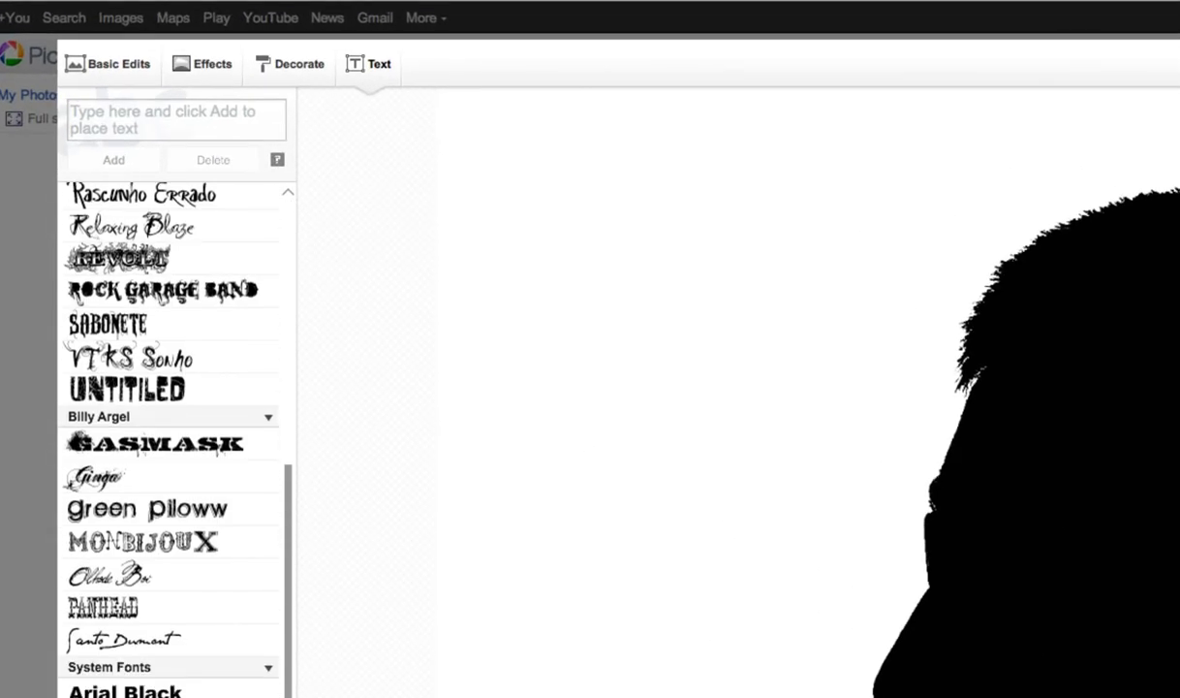
pyautogui.moveTo(291, 697); pyautogui.dragTo(290, 523)
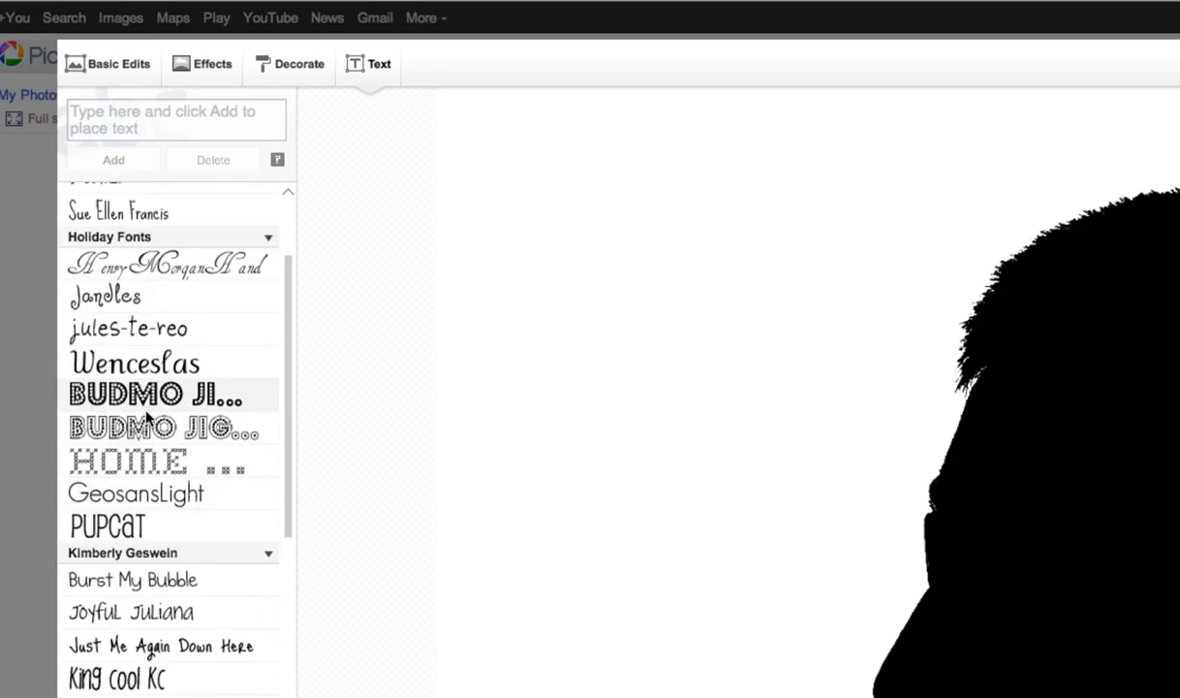
pyautogui.click(87, 114)
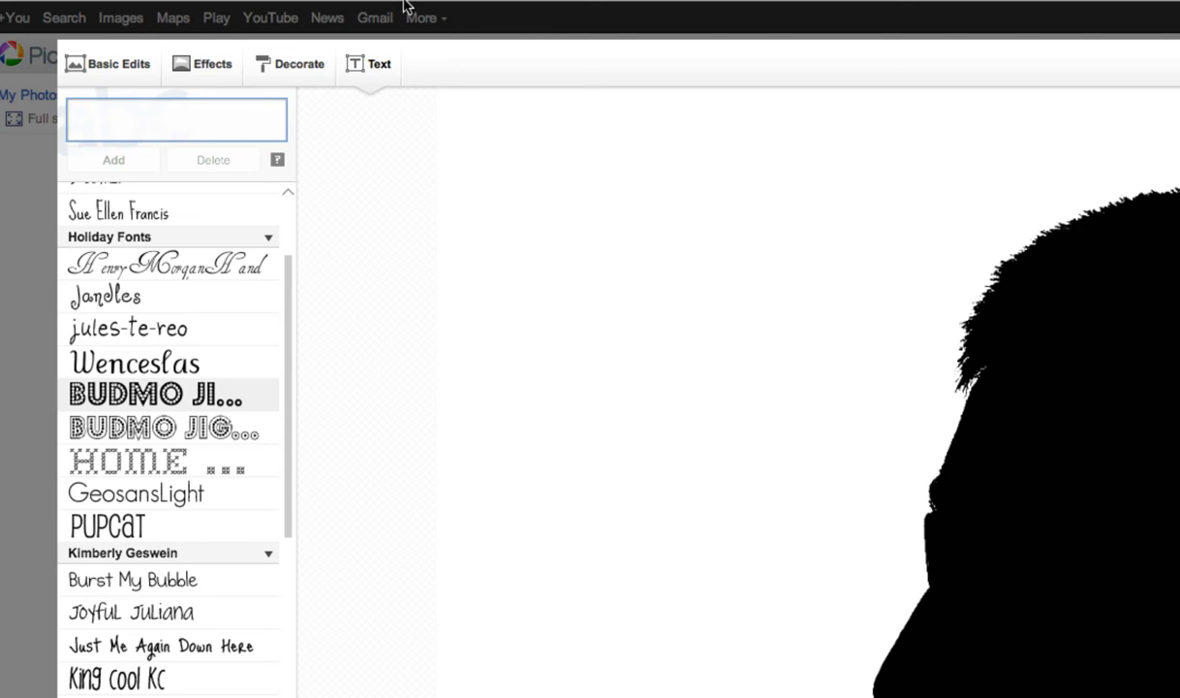
# Add CREATIVE across the head, tilt it, colour it teal 00E494, and save over the original.
pyautogui.write('C')
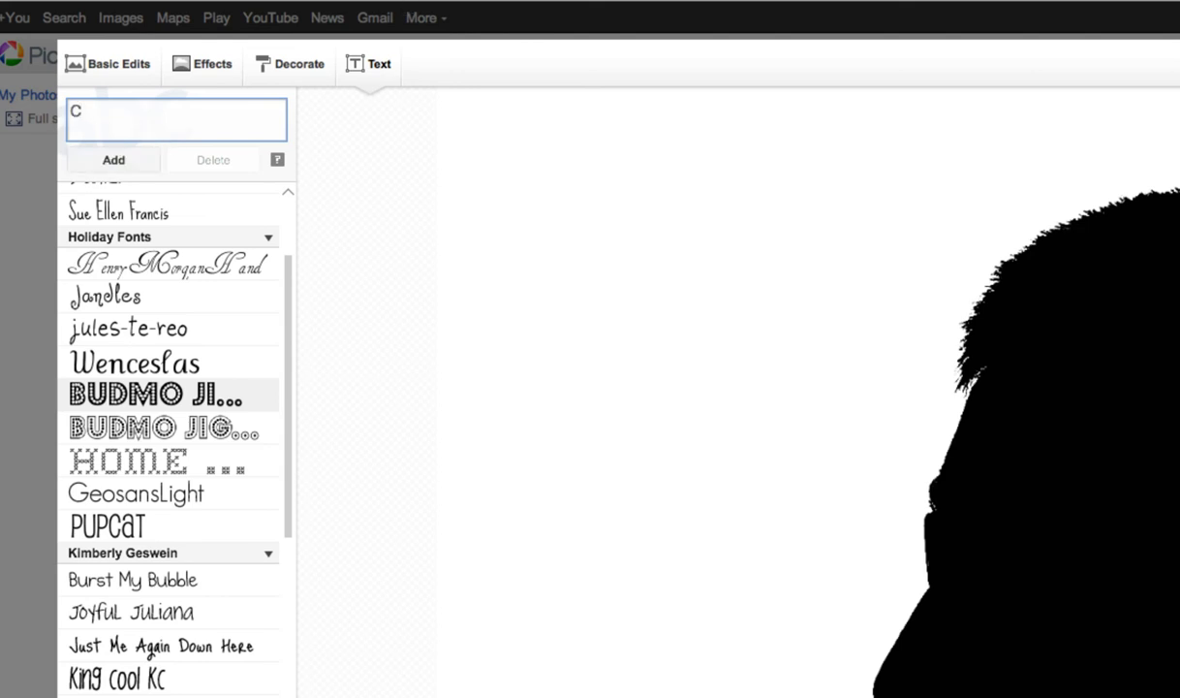
pyautogui.write('reative')
pyautogui.click(111, 160)
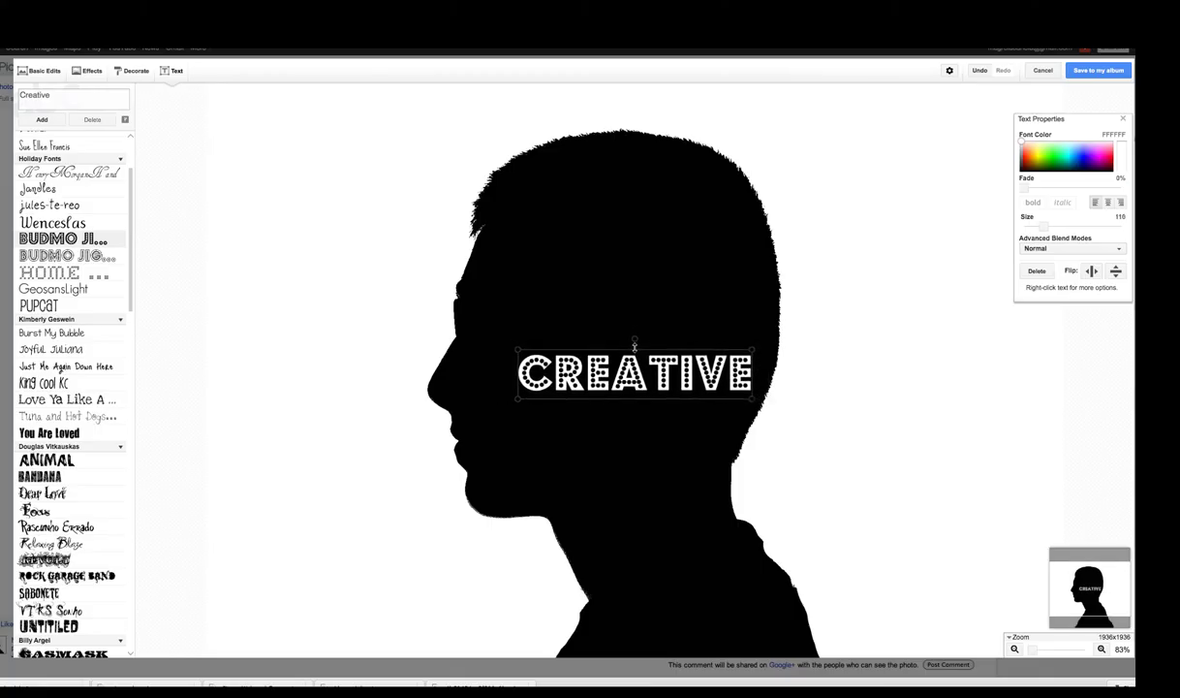
pyautogui.click(531, 360)
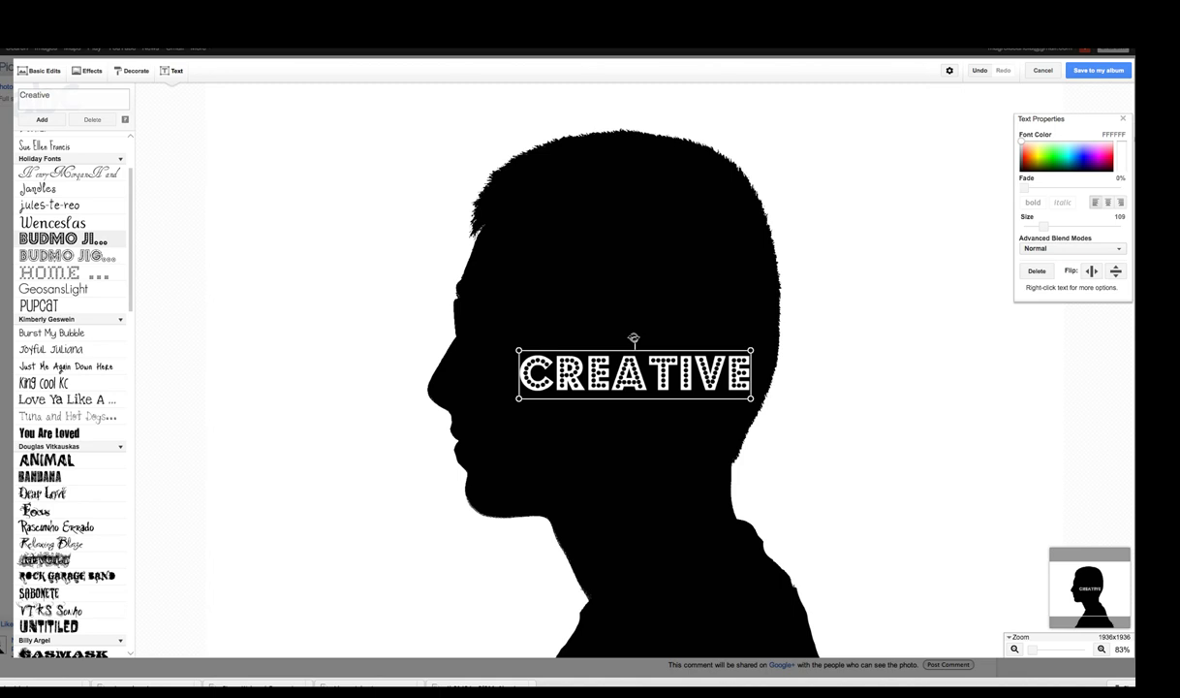
pyautogui.moveTo(634, 338); pyautogui.dragTo(619, 274)
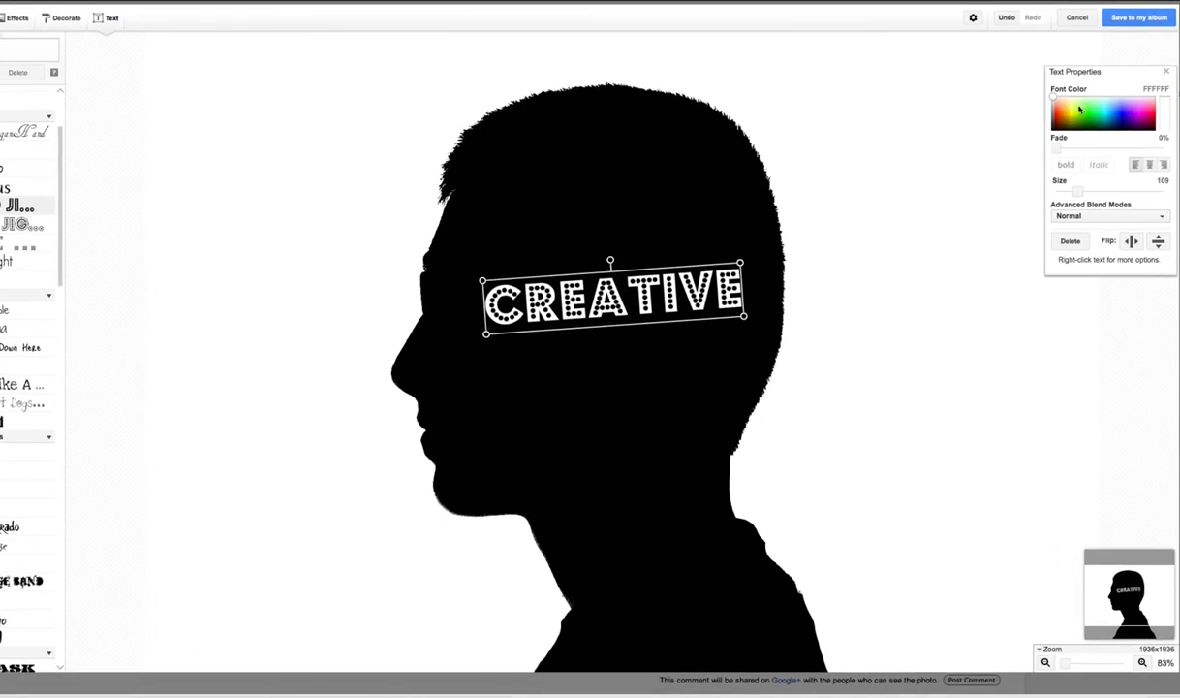
pyautogui.moveTo(1070, 109)
pyautogui.mouseDown()
pyautogui.moveTo(1060, 120)
pyautogui.moveTo(1099, 114)
pyautogui.mouseUp()
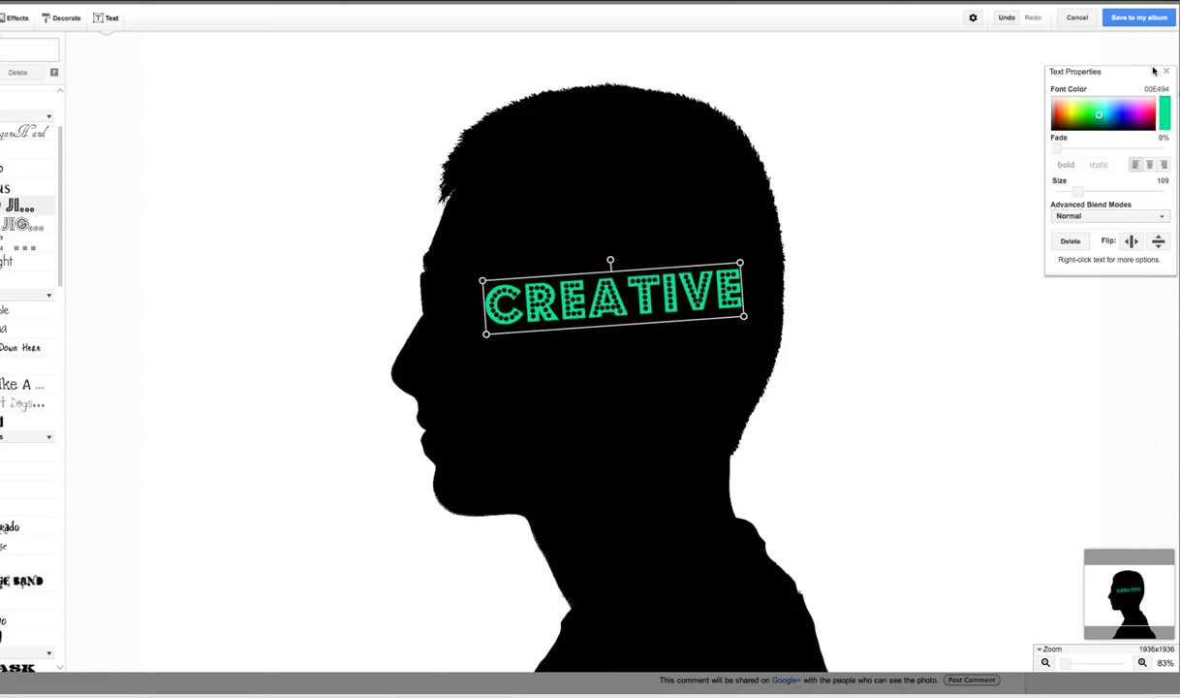
pyautogui.click(1125, 17)
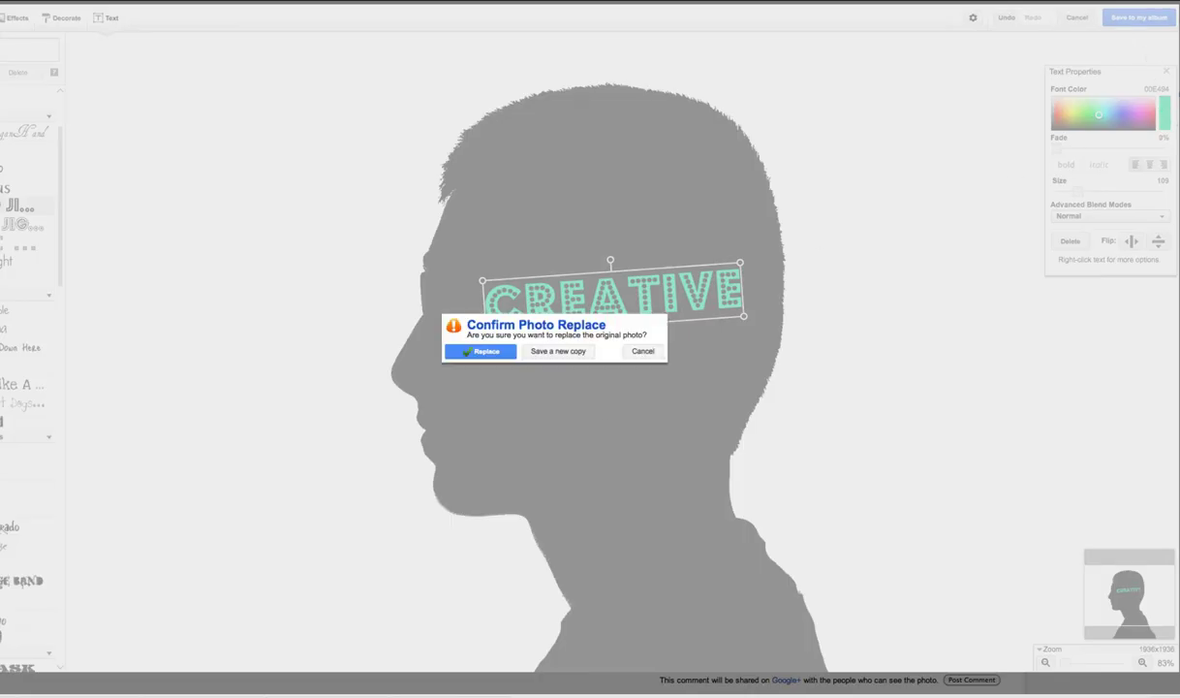